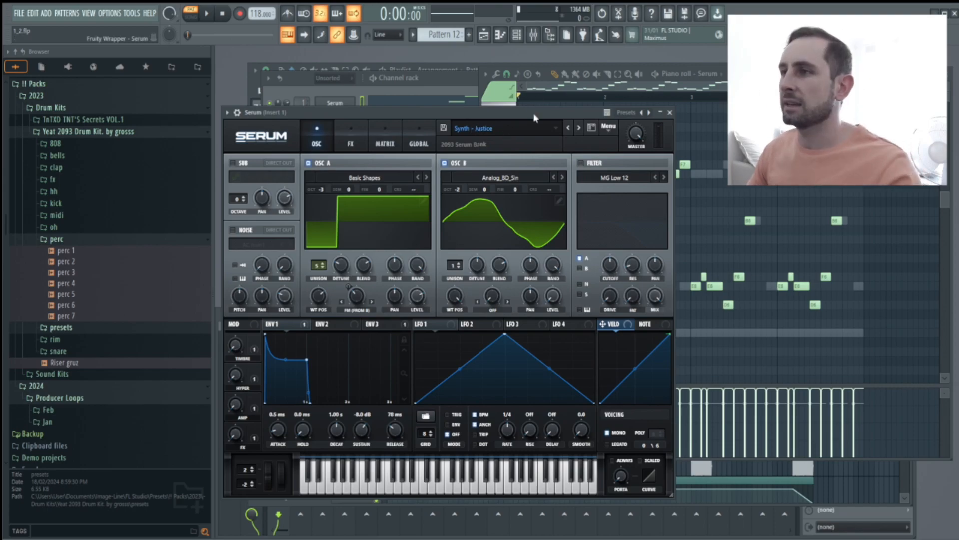
# Bring the first Serum channel's Synth - Justice notes to the front in the piano roll and play them through
pyautogui.click(647, 86)
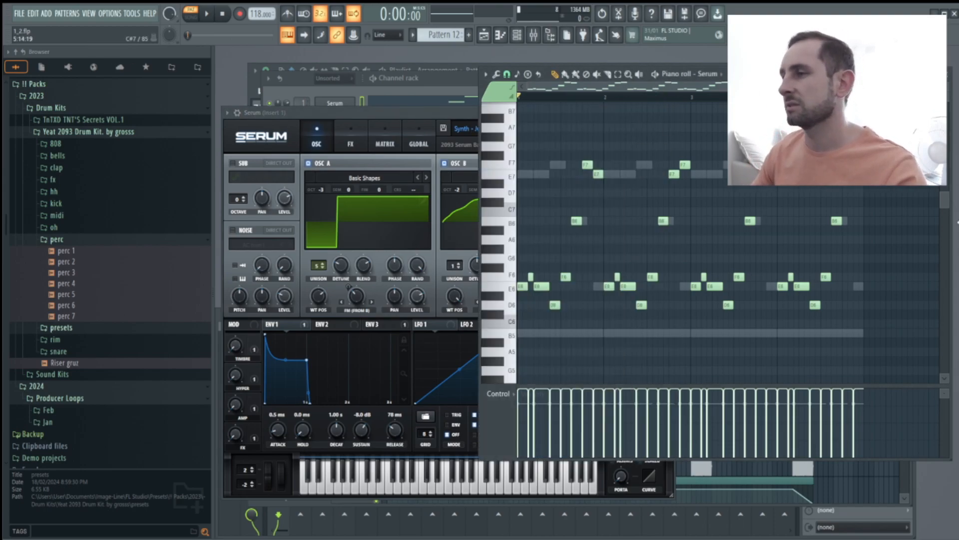
pyautogui.press('space')
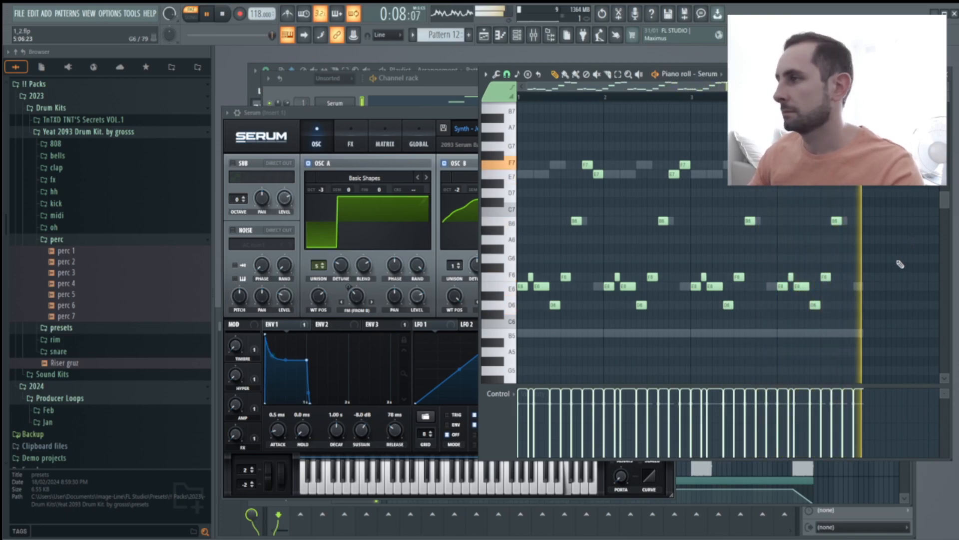
pyautogui.press('space')
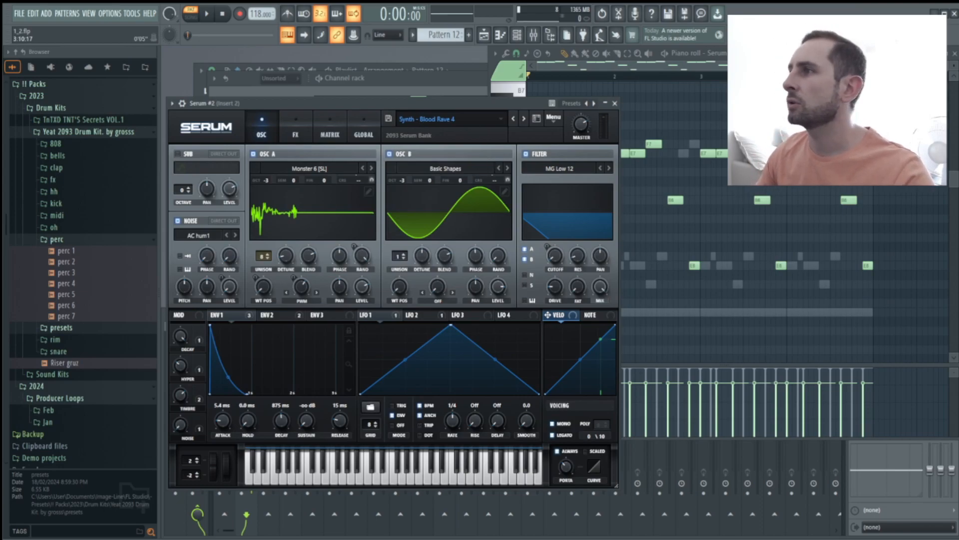
# Check the mixer insert effects and piano roll notes of Serum #2, Synth - Blood Rave 4, and play the melody through
pyautogui.click(569, 270)
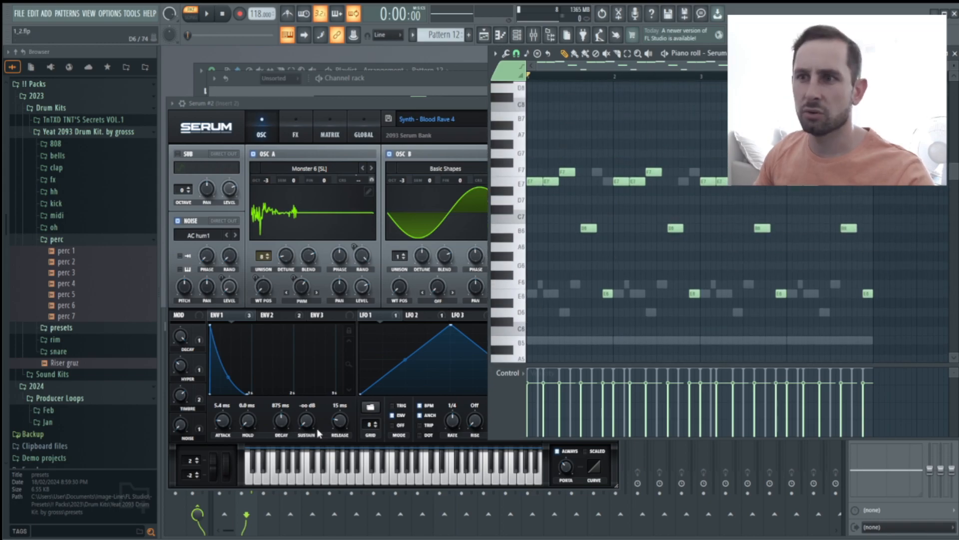
pyautogui.press('F9')
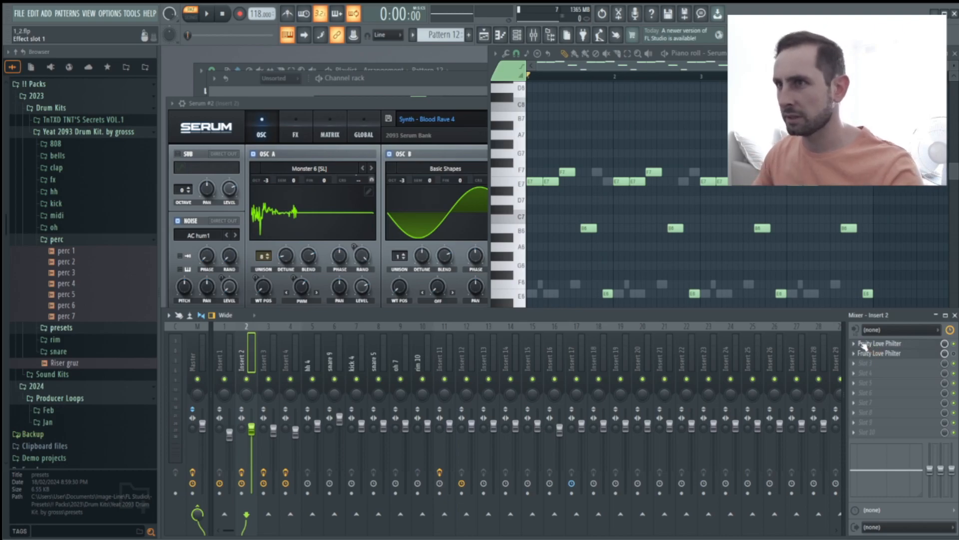
pyautogui.click(628, 231)
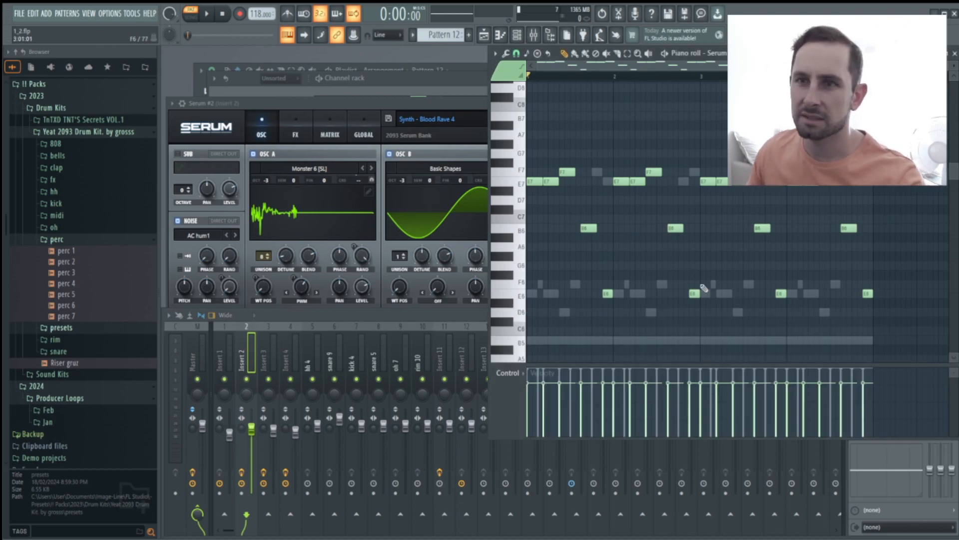
pyautogui.press('space')
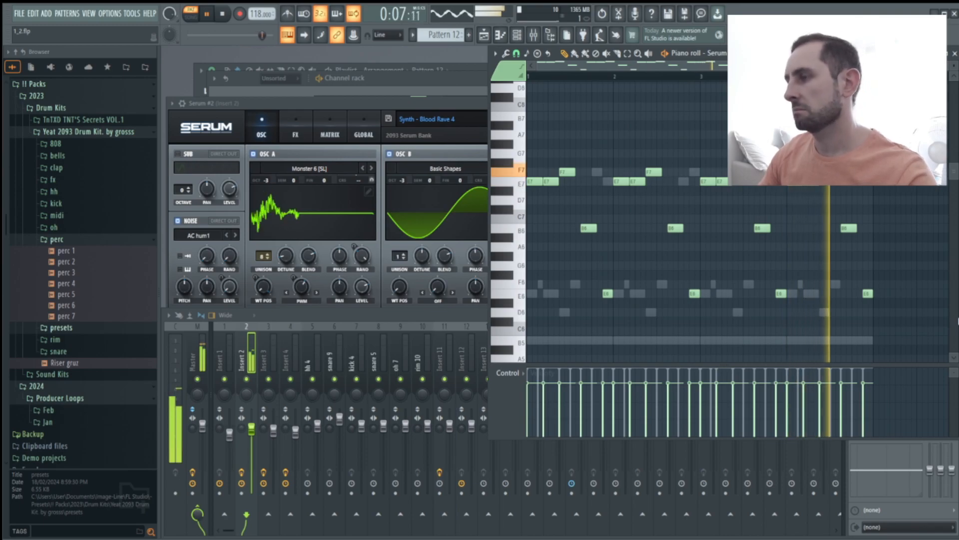
pyautogui.press('space')
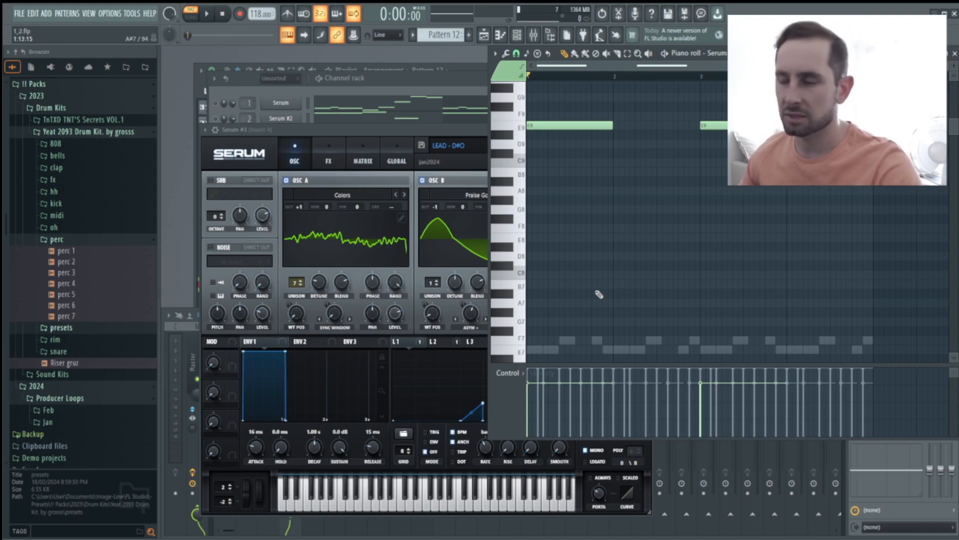
# Play the long notes of the Serum #3 LEAD - D#0 part on their own
pyautogui.press('space')
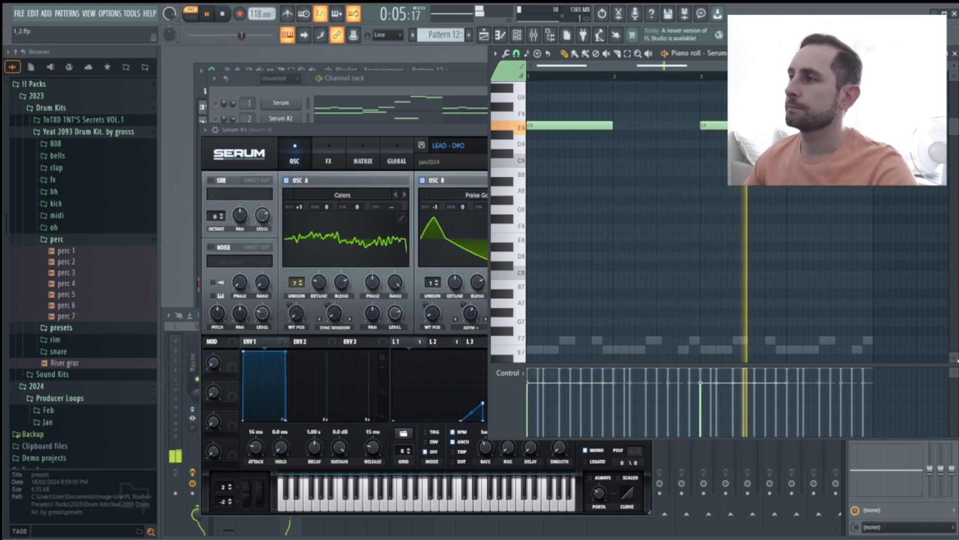
pyautogui.press('space')
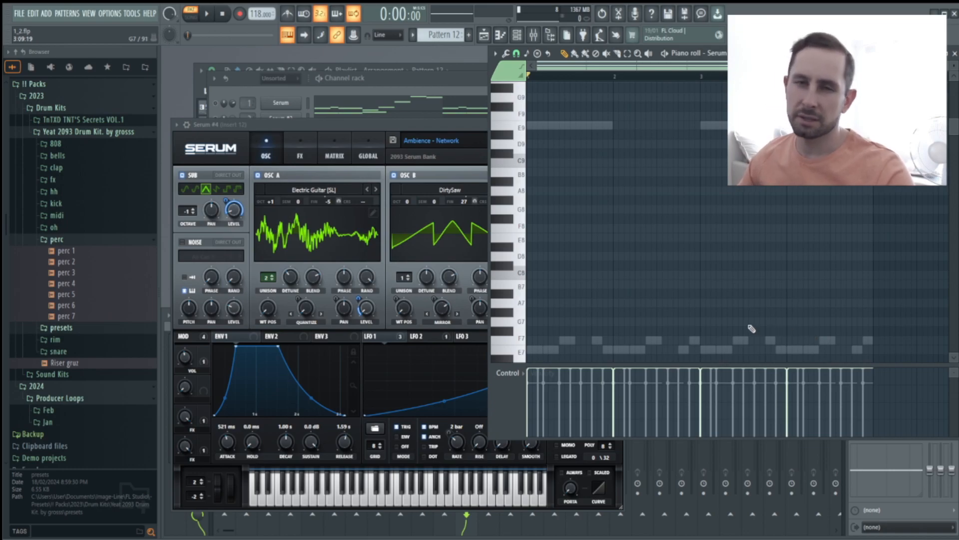
# Examine the sustained chords and the Ambience - Network preset of Serum #4, and play the part on its own
pyautogui.scroll(-10, 700, 315)
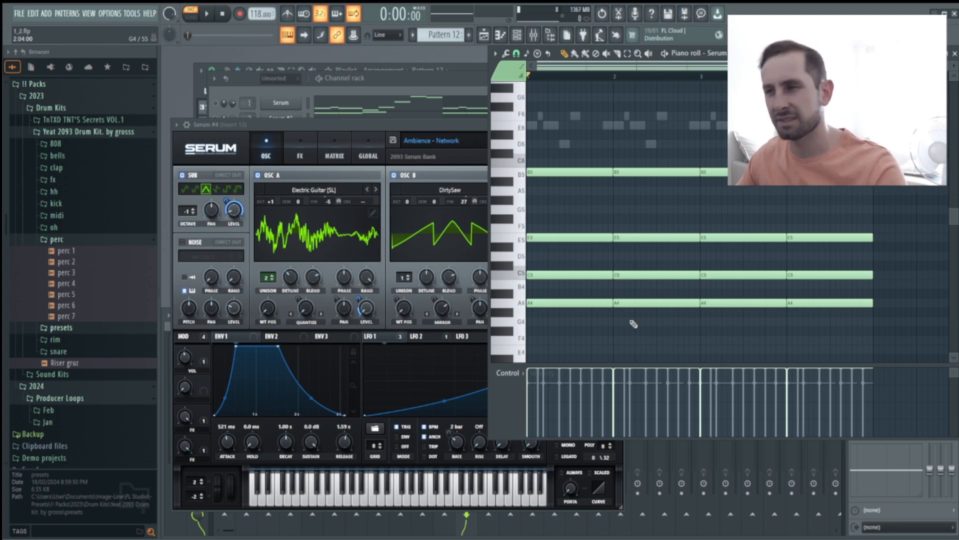
pyautogui.click(452, 165)
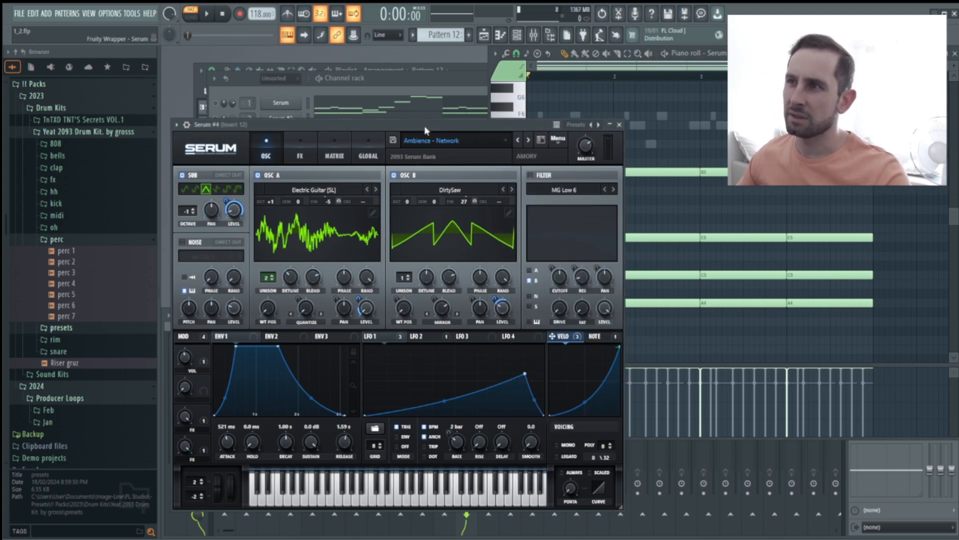
pyautogui.rightClick(695, 211)
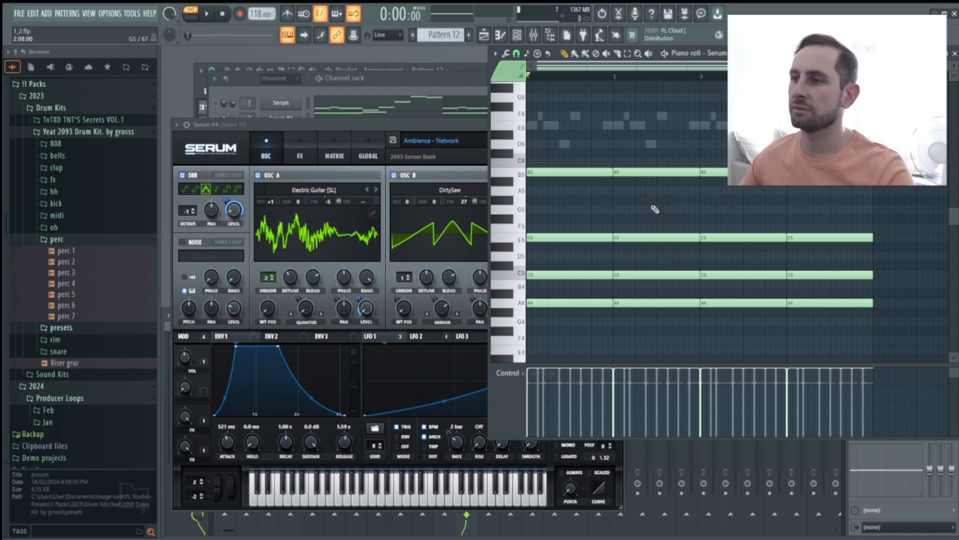
pyautogui.press('space')
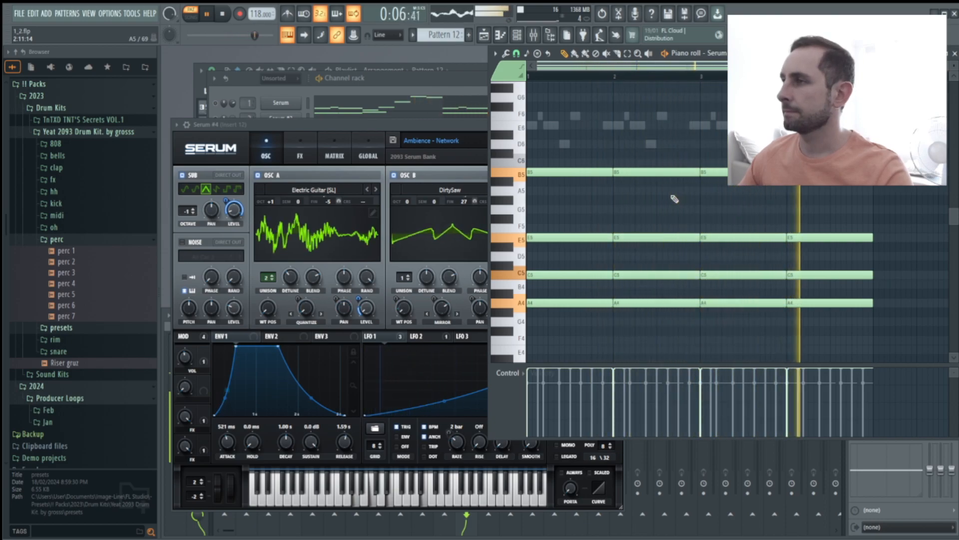
pyautogui.press('space')
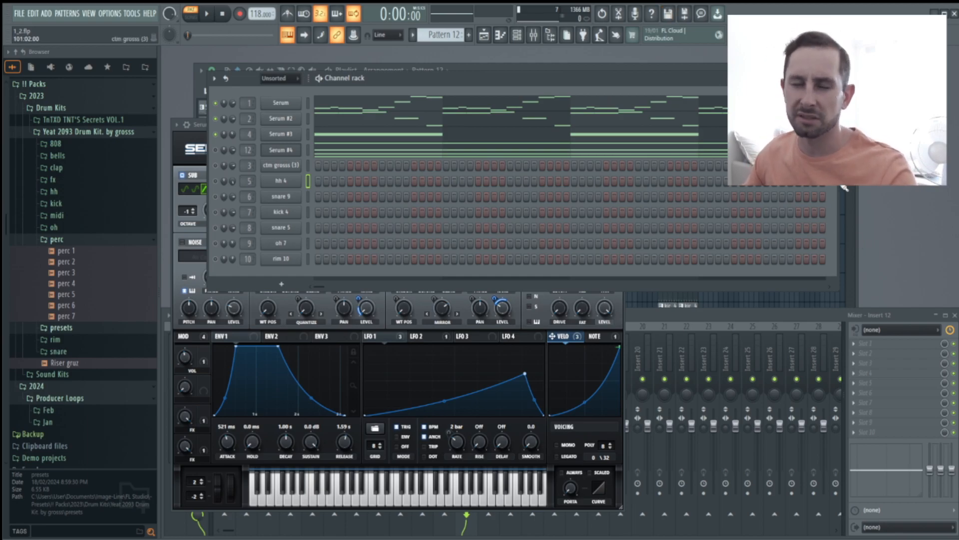
# Play the Serum parts of Pattern 12 together from the channel rack and save the project
pyautogui.press('space')
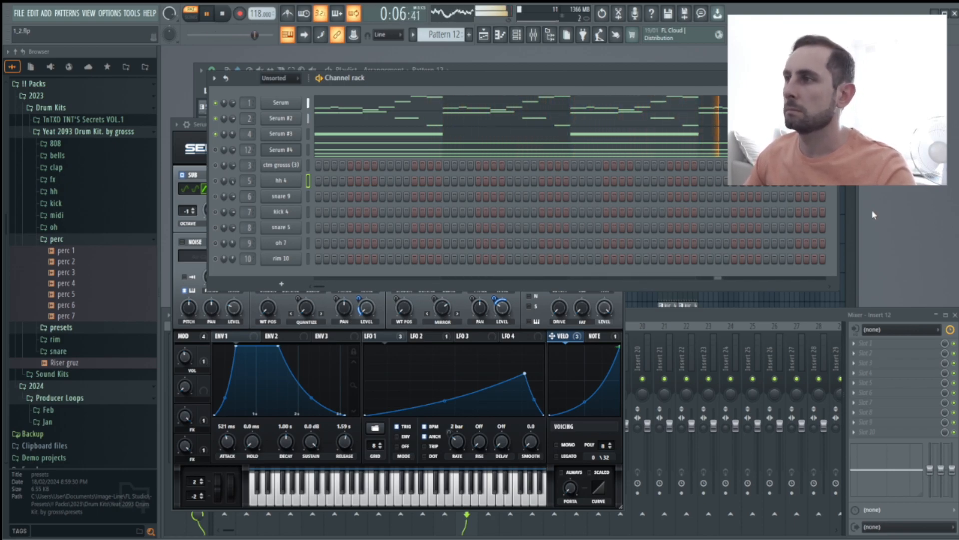
pyautogui.press('space')
pyautogui.hotkey('ctrl', 's')
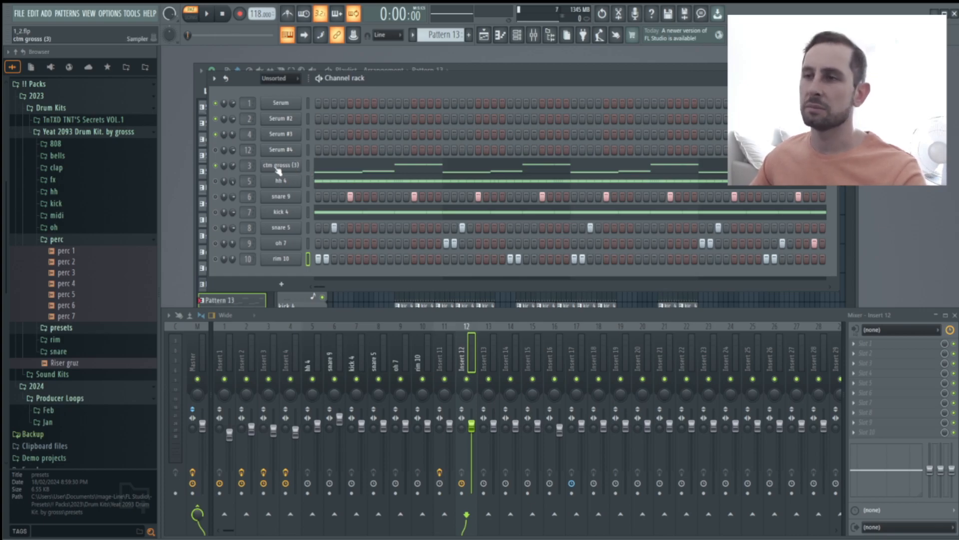
# Inspect the ctm grosso (3) bass notes in Pattern 13 and its volume envelope settings, and play the bass through
pyautogui.click(334, 169)
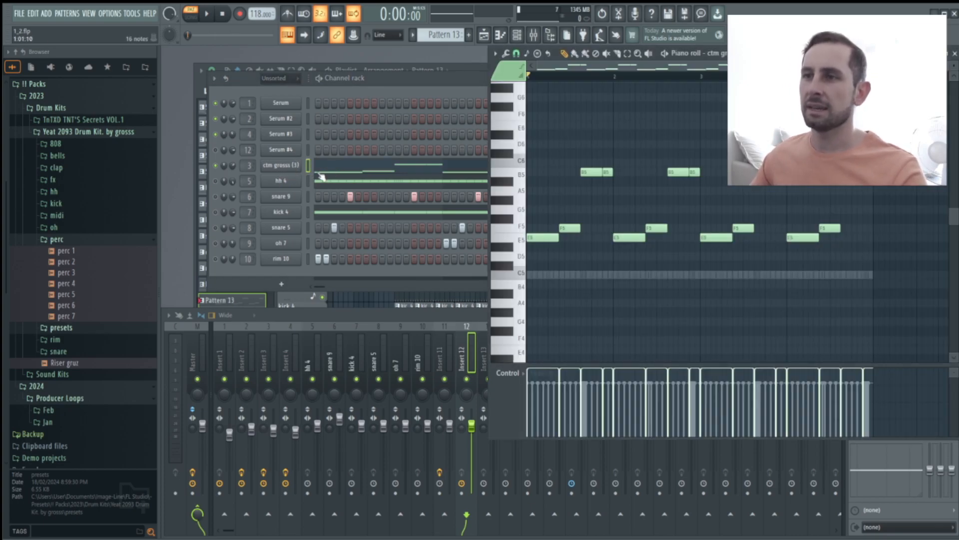
pyautogui.click(296, 171)
pyautogui.moveTo(333, 169); pyautogui.dragTo(298, 169)
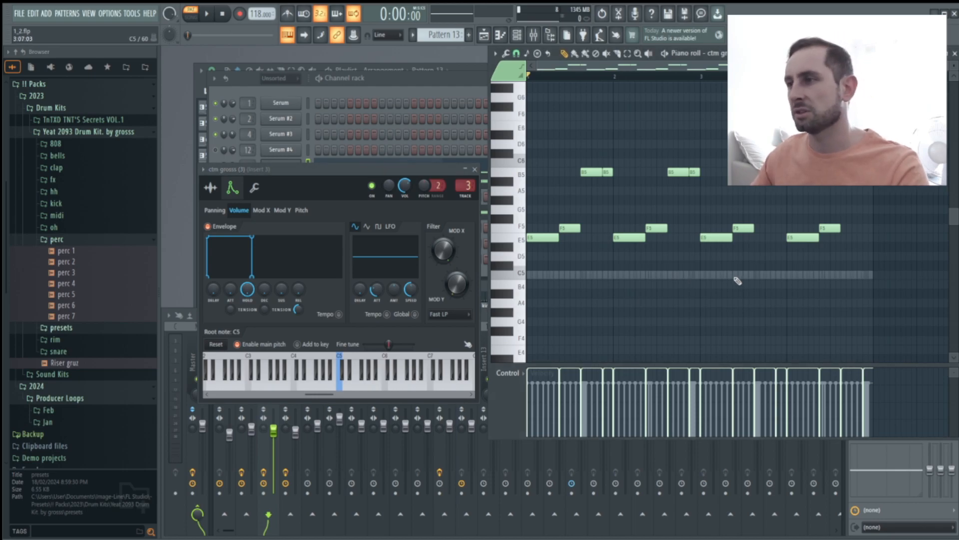
pyautogui.press('space')
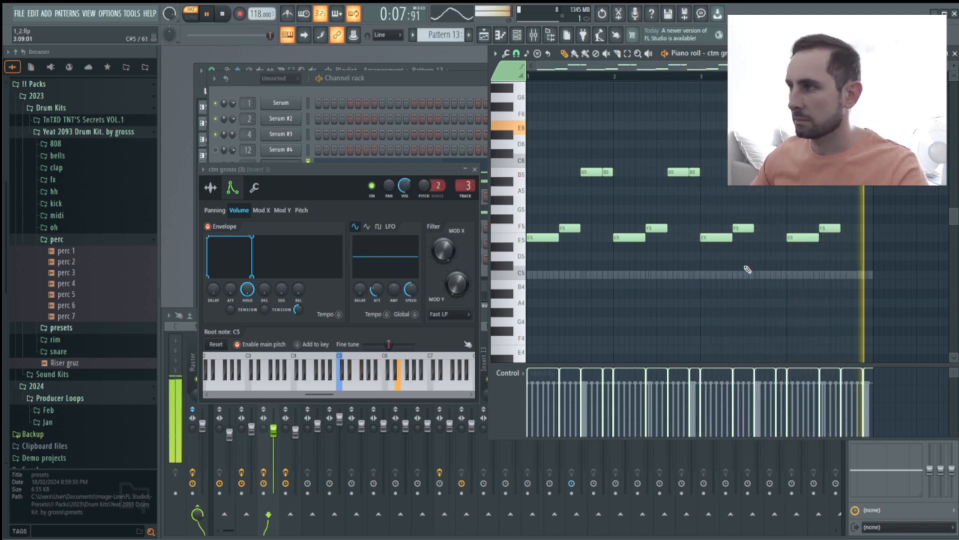
pyautogui.press('space')
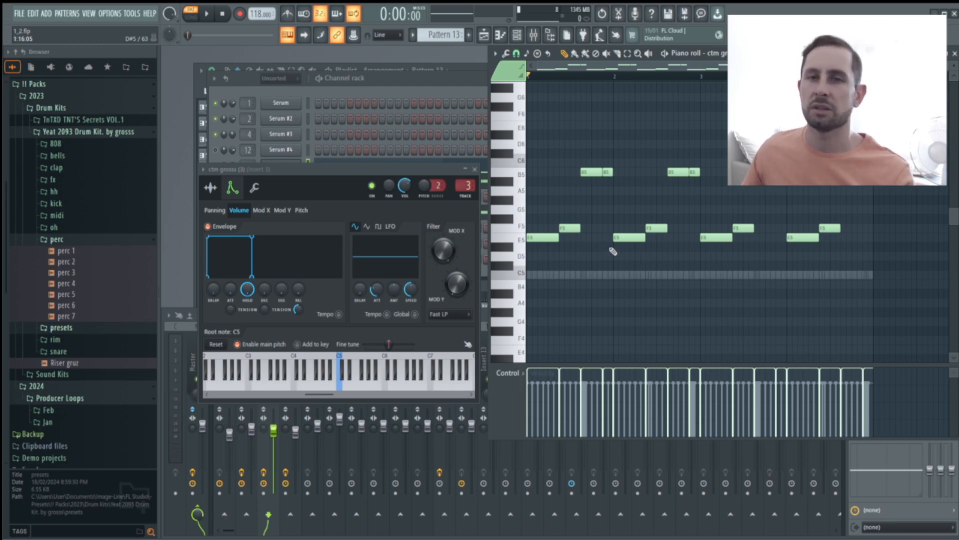
# Show the hh 4 hi-hat notes in the piano roll and play the hi-hat pattern on its own
pyautogui.doubleClick(615, 275)
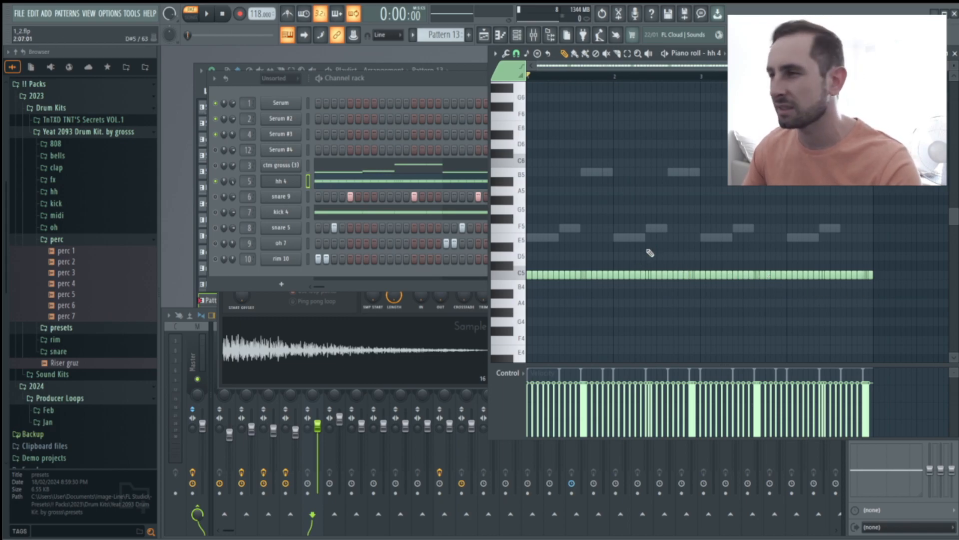
pyautogui.press('space')
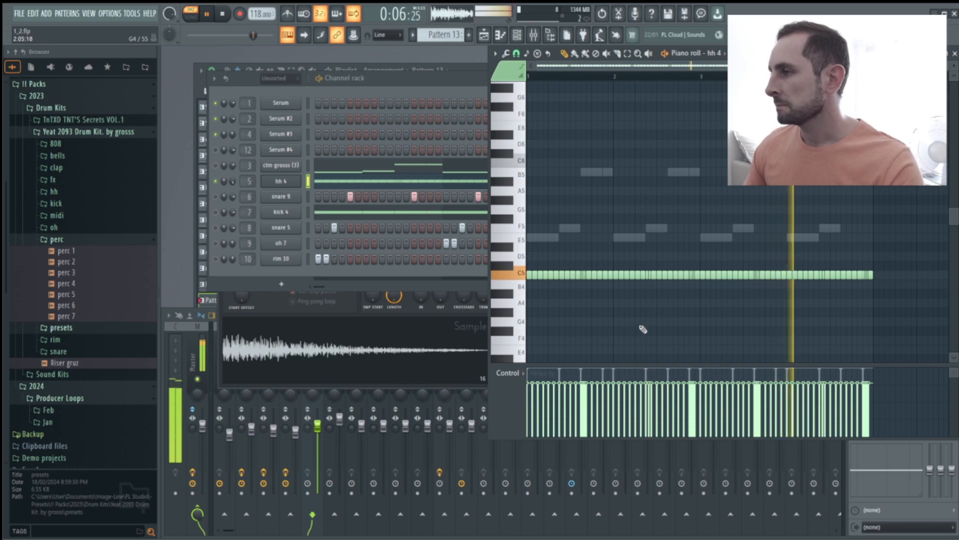
pyautogui.press('space')
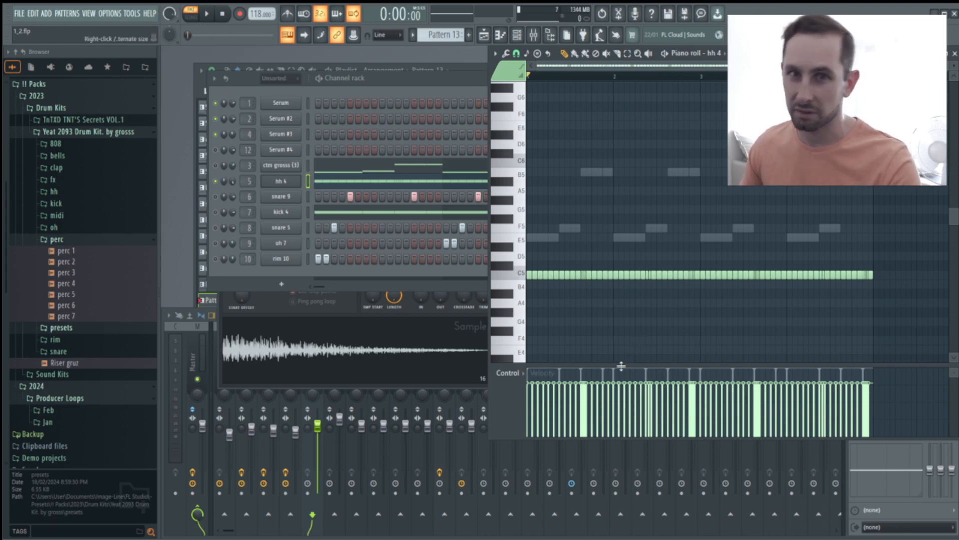
# Open the snare 9 channel to show its sample and notes, and play the snare pattern on its own
pyautogui.click(280, 197)
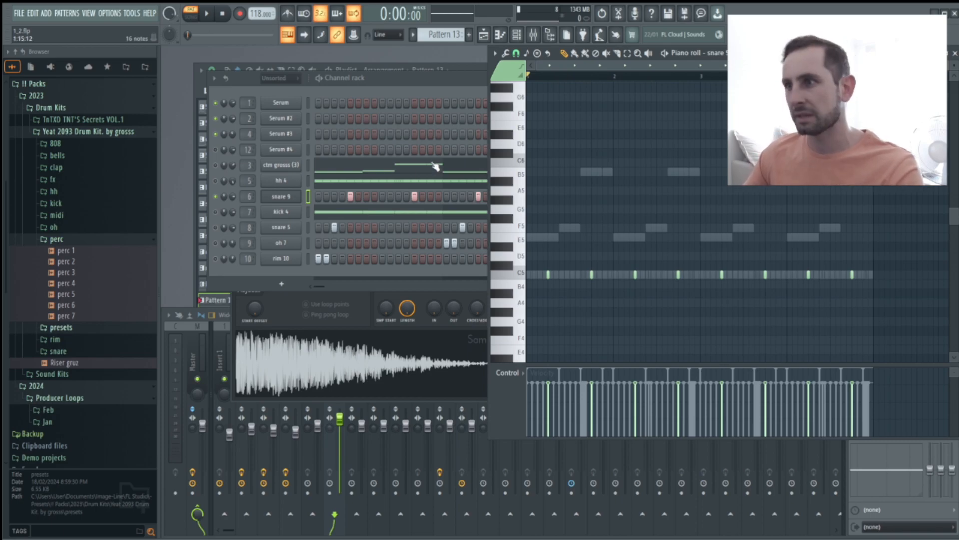
pyautogui.press('space')
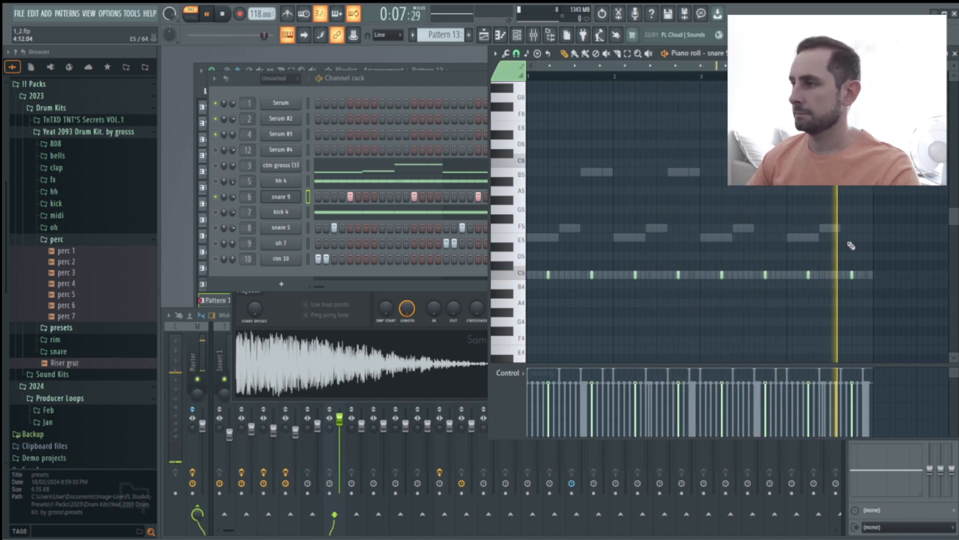
pyautogui.press('space')
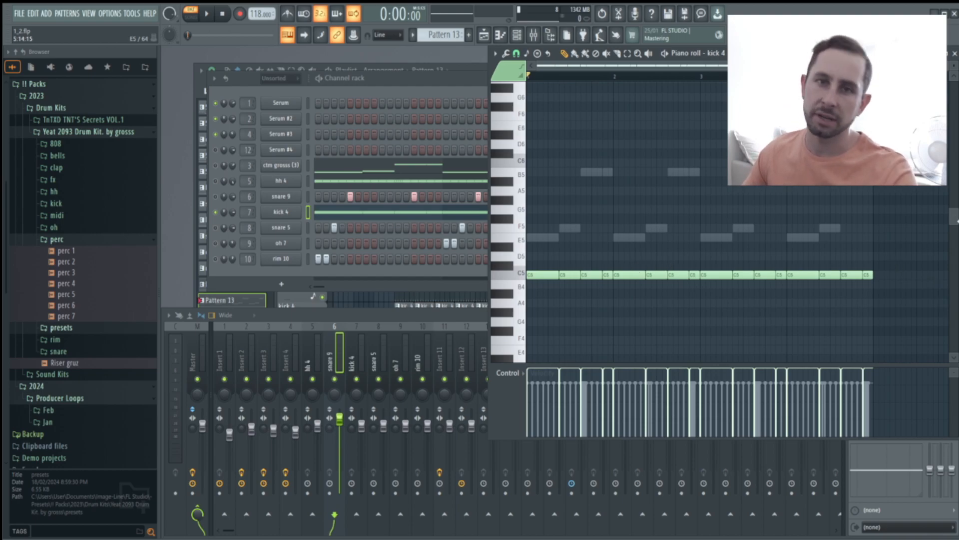
# Audition the kick 4 pattern and the snare 5 pattern, each on its own, with their notes in the piano roll
pyautogui.press('space')
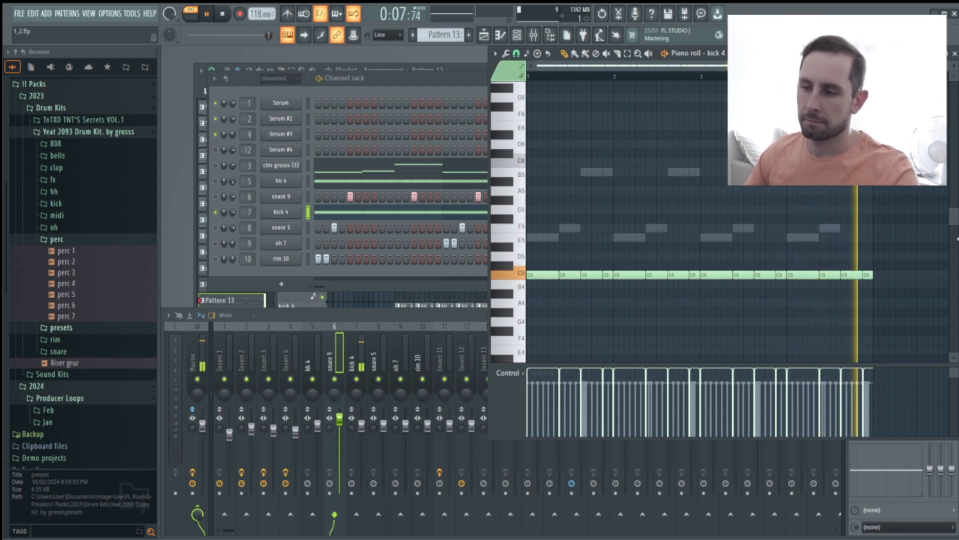
pyautogui.press('space')
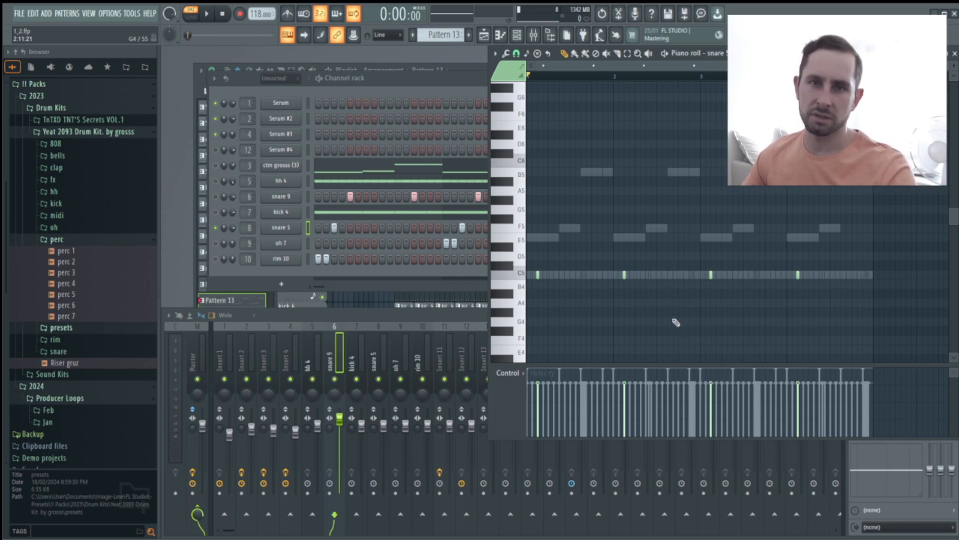
pyautogui.press('space')
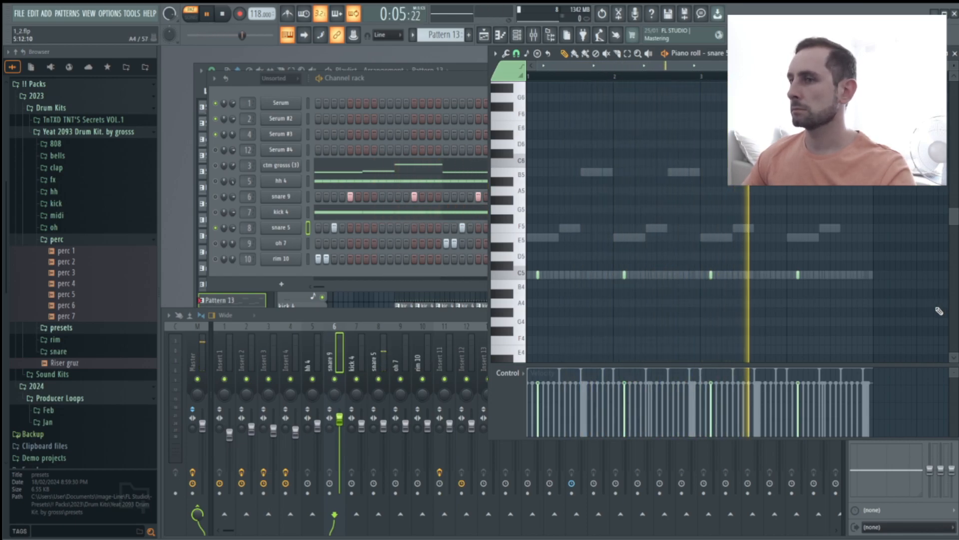
pyautogui.press('space')
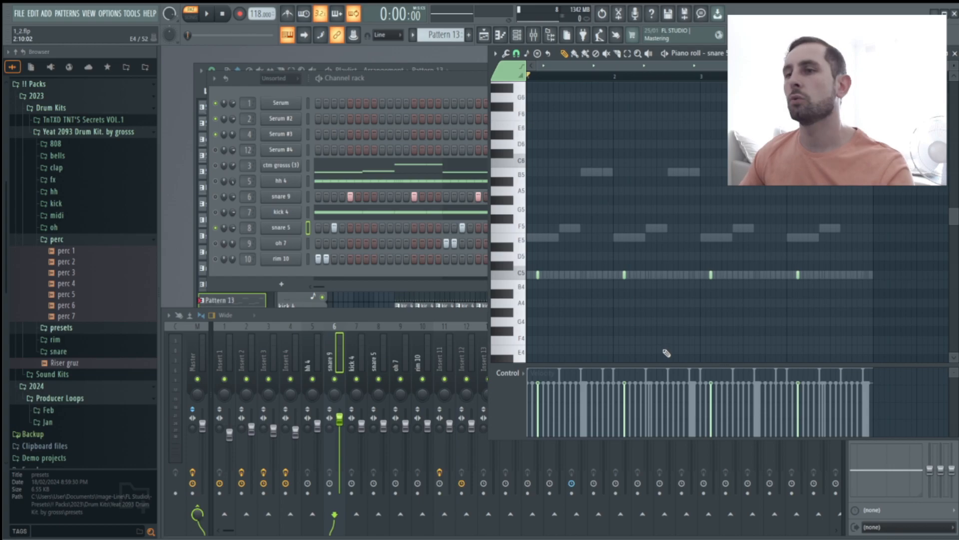
# Show the oh 7 open-hat hits in the piano roll and play them on their own
pyautogui.click(281, 242)
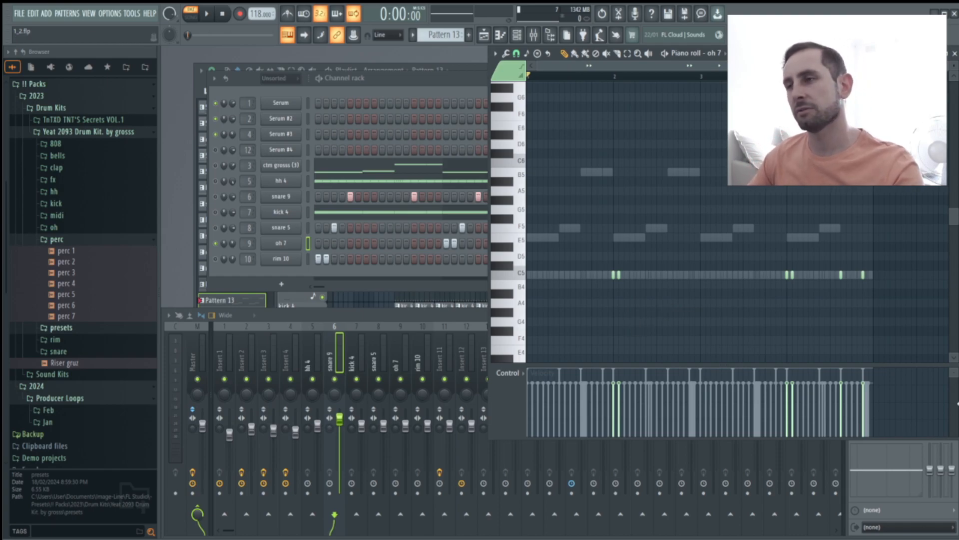
pyautogui.press('space')
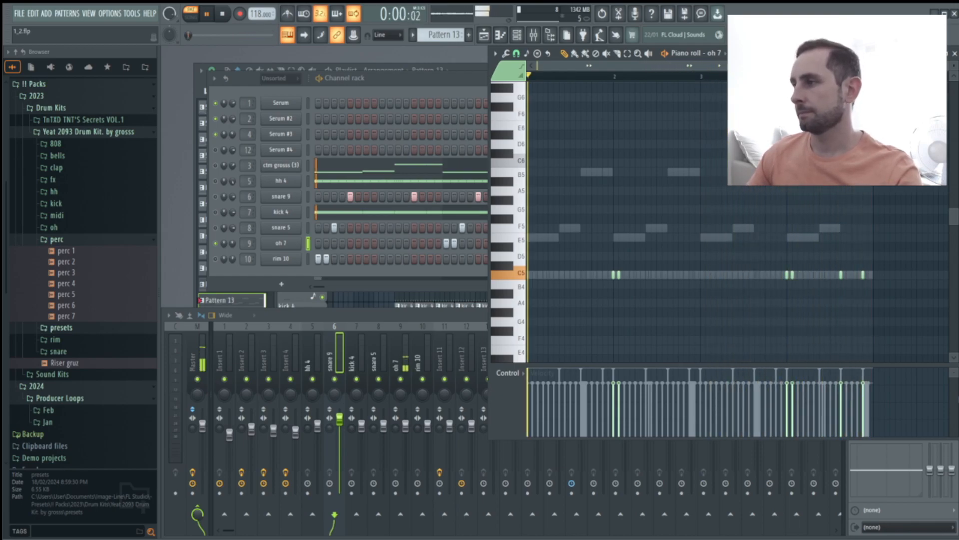
pyautogui.press('space')
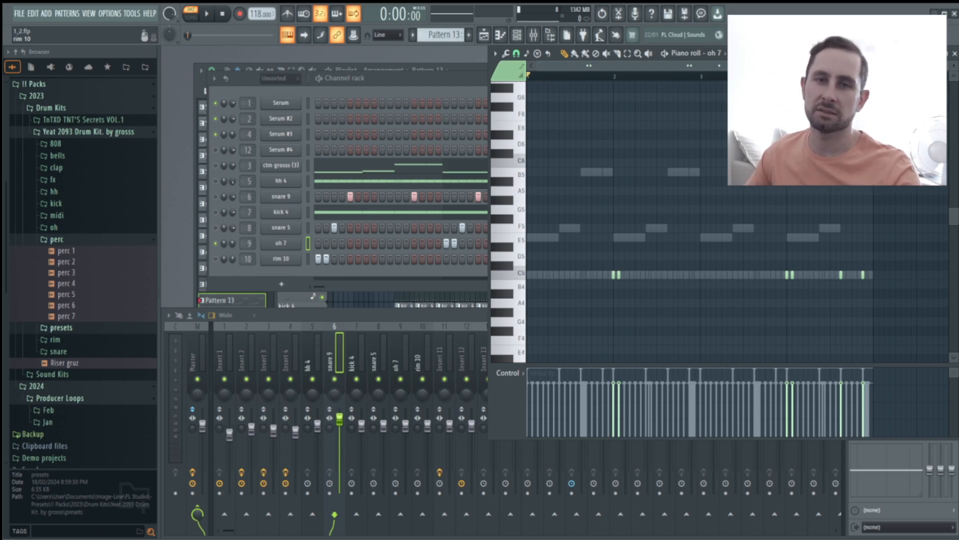
# Solo the rim 10 channel, play its pattern on its own, and show its notes in the piano roll
pyautogui.rightClick(215, 259)
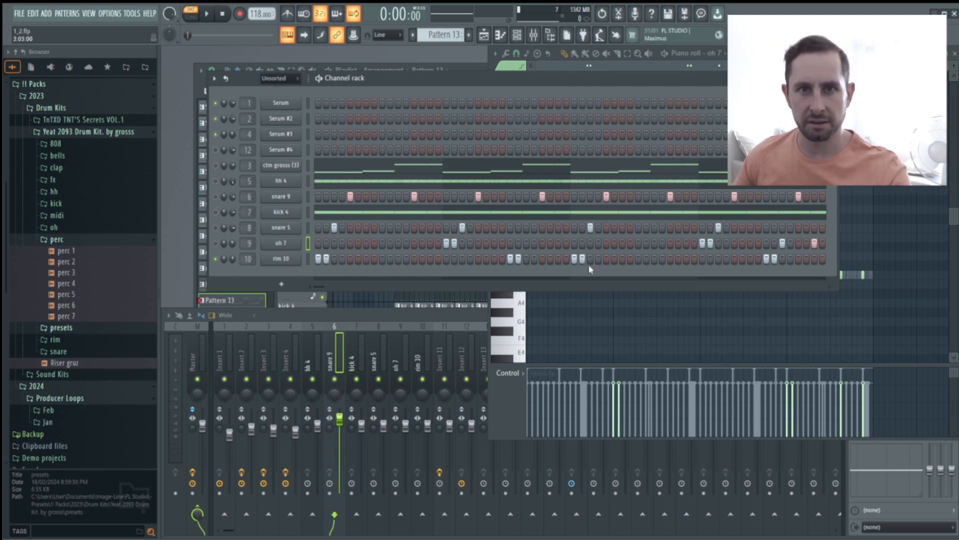
pyautogui.click(656, 339)
pyautogui.press('space')
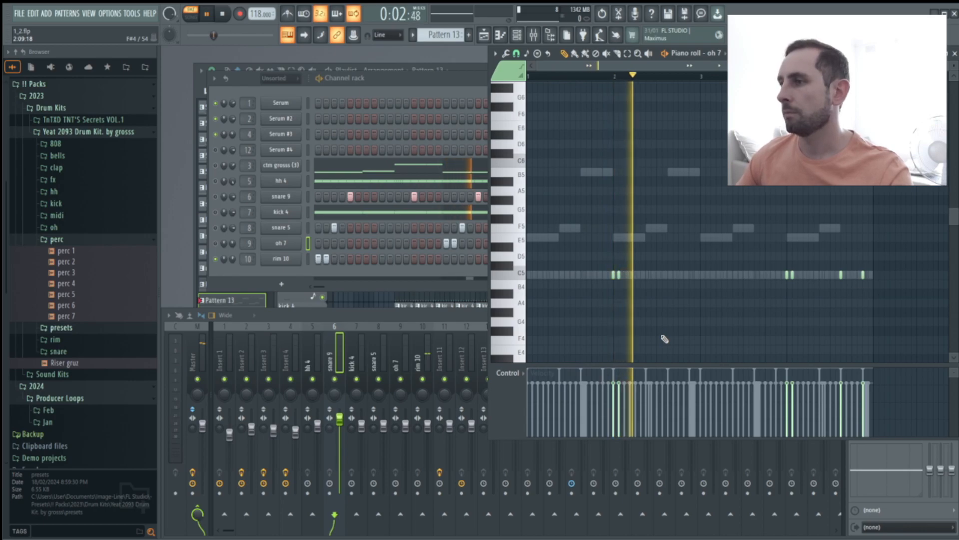
pyautogui.click(287, 259)
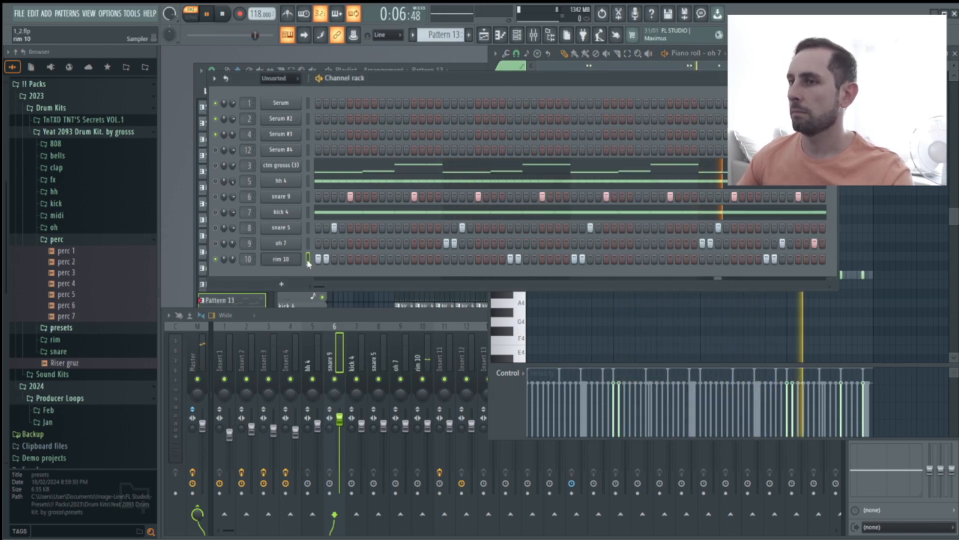
pyautogui.press('space')
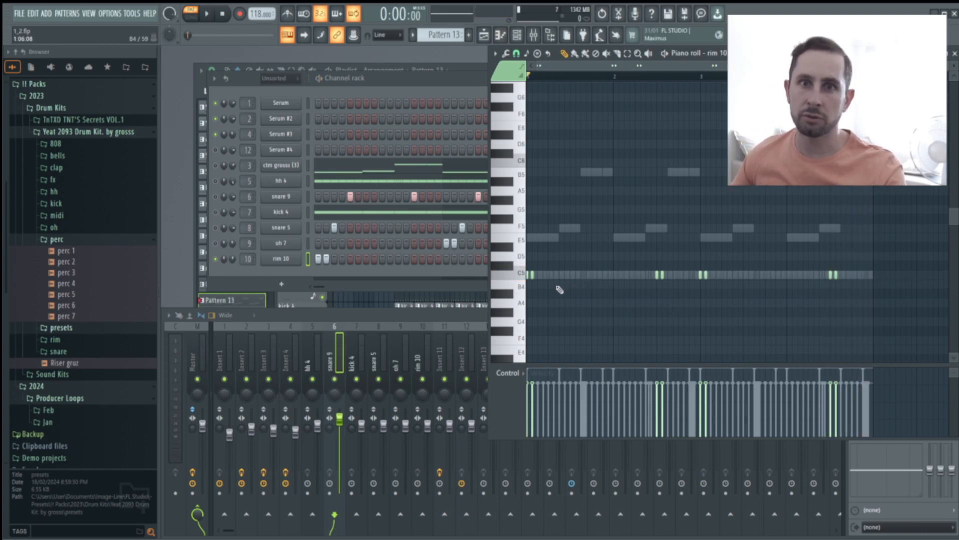
pyautogui.press('F7')
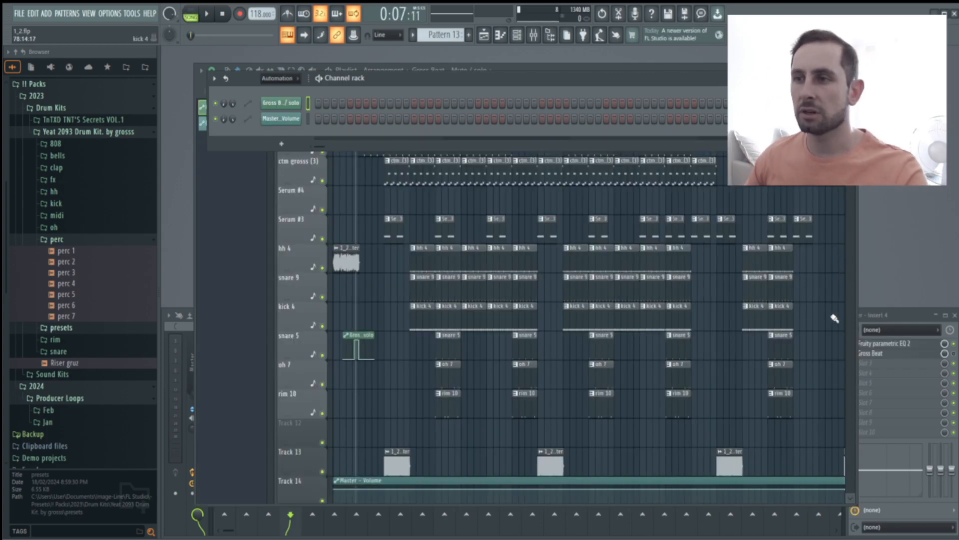
# Clear the channel rack from the playlist and inspect the Deck Off time slot in Gross Beat on Insert 4
pyautogui.press('F6')
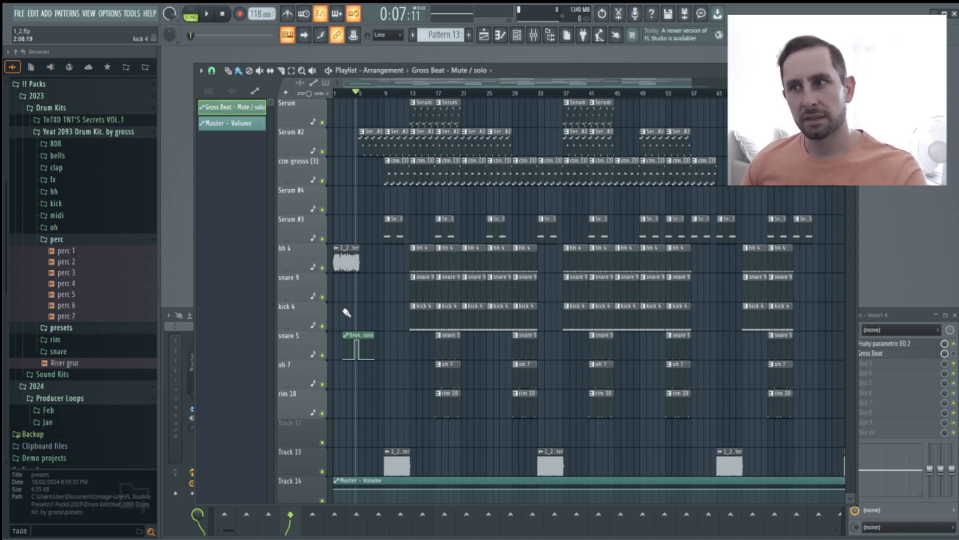
pyautogui.click(894, 354)
pyautogui.click(893, 354)
pyautogui.click(892, 353)
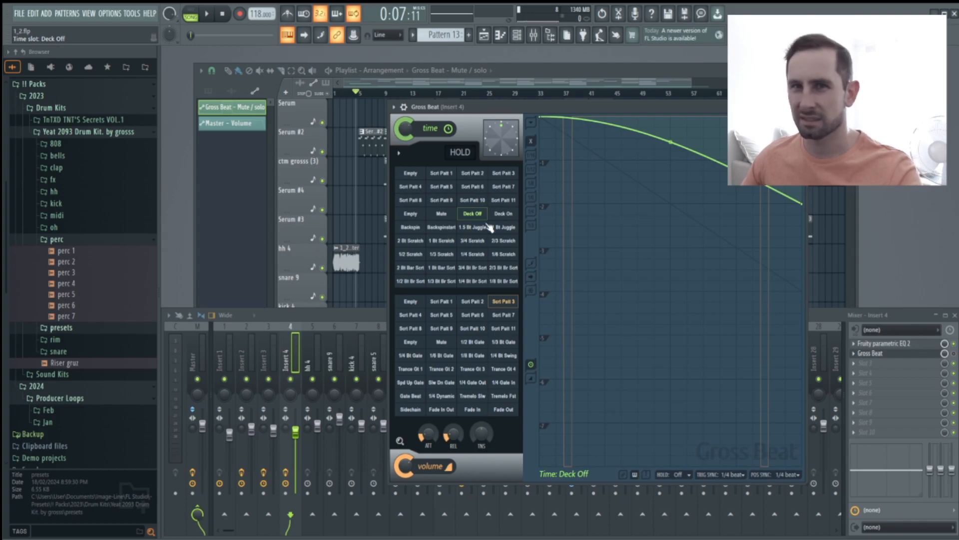
pyautogui.click(350, 223)
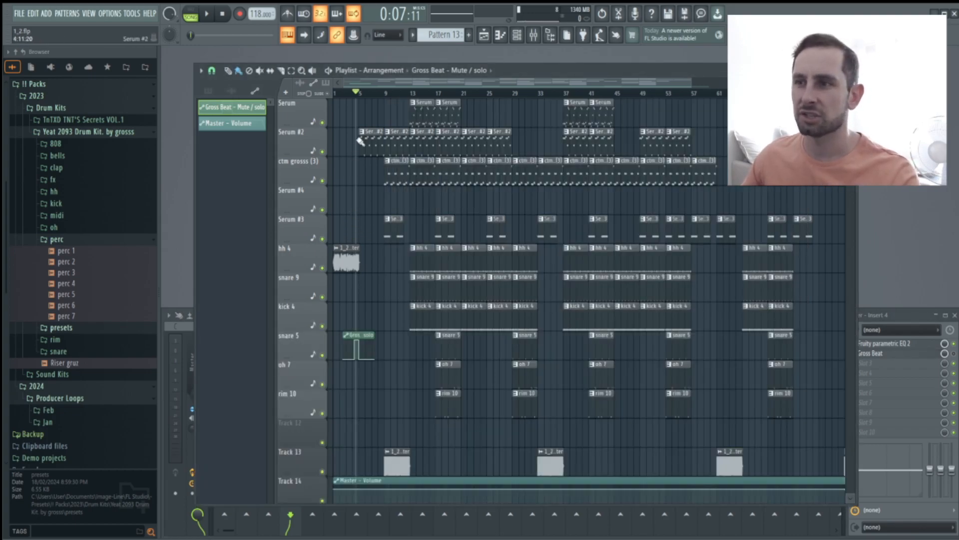
# Play the arrangement's intro from about bar 2 through the Gross Beat automation clip and into the first Serum #2 pattern
pyautogui.click(341, 93)
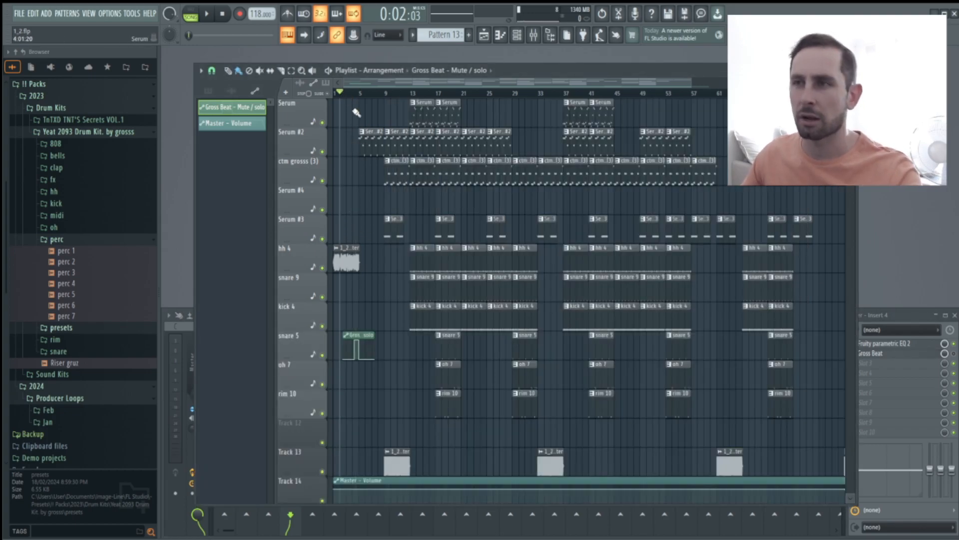
pyautogui.press('space')
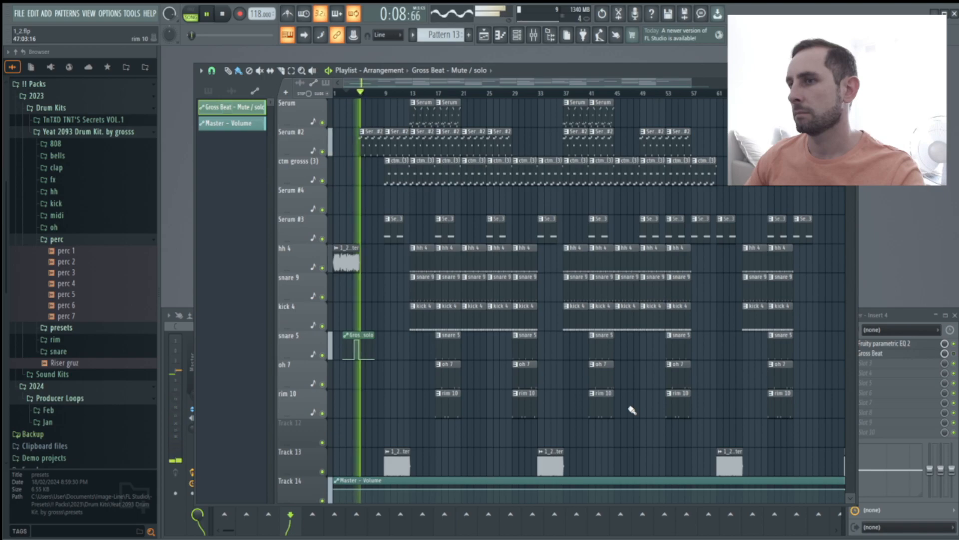
pyautogui.press('space')
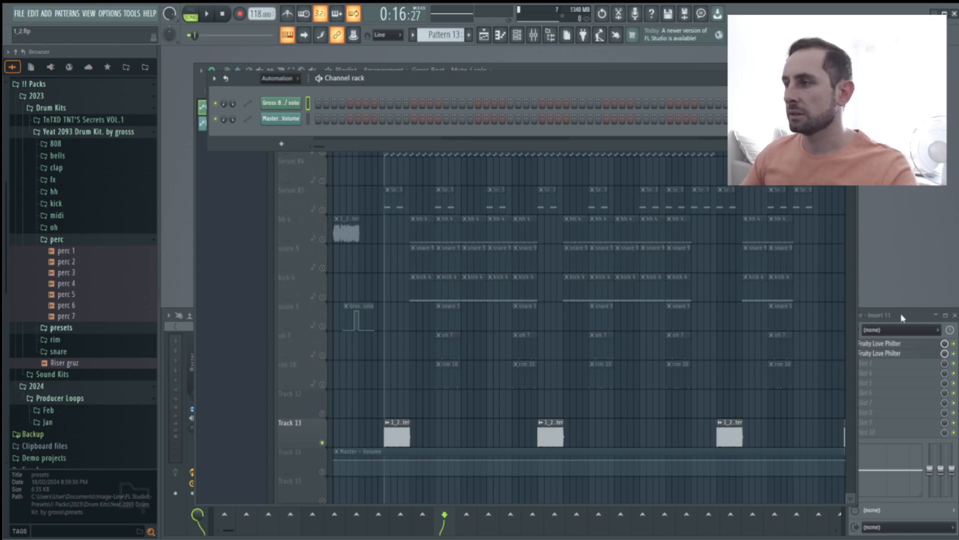
# Show mixer Insert 11 and inspect the settings of its first Fruity Love Philter effect
pyautogui.click(903, 318)
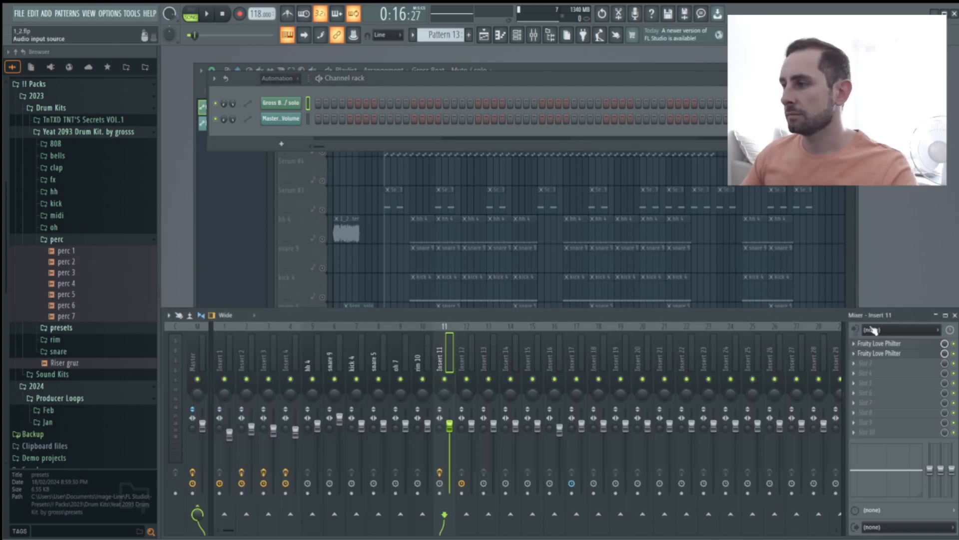
pyautogui.click(409, 281)
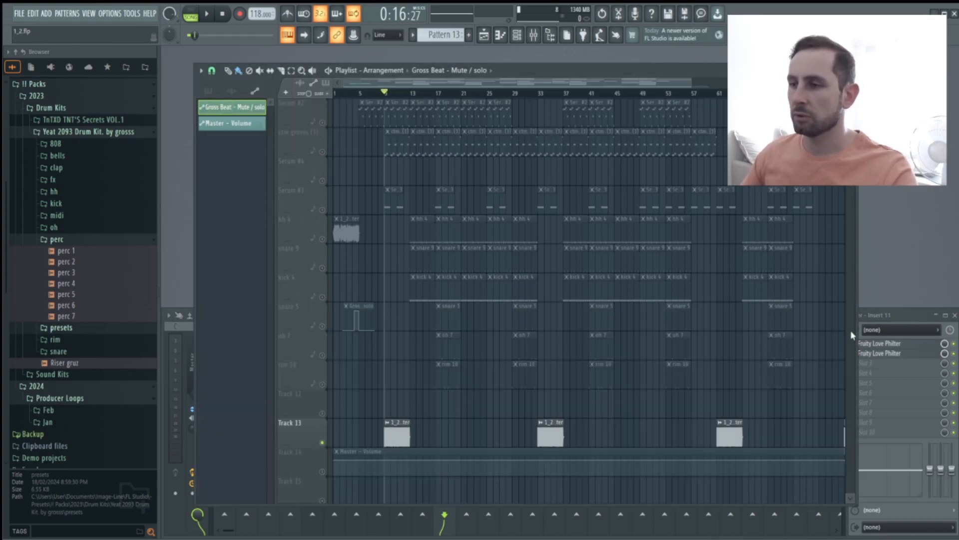
pyautogui.click(906, 323)
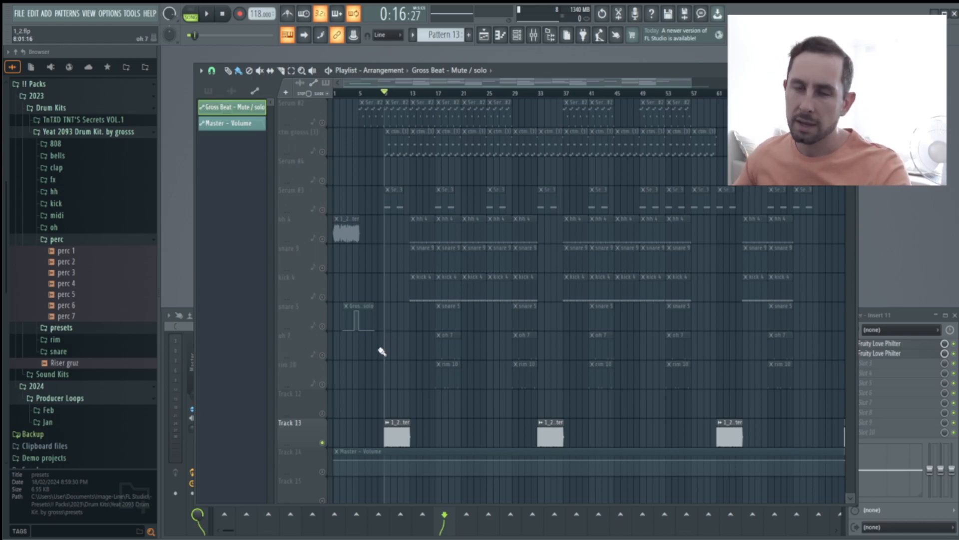
pyautogui.click(879, 345)
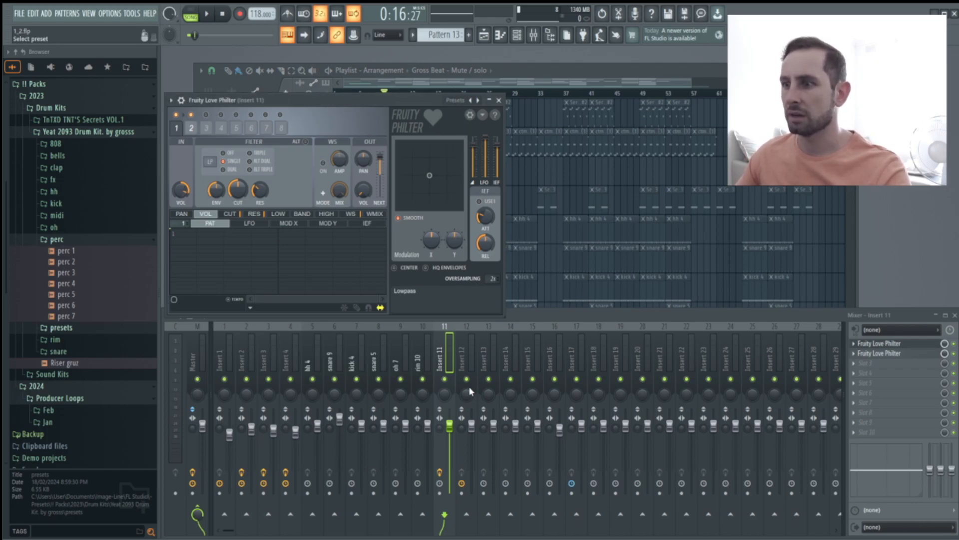
pyautogui.click(499, 100)
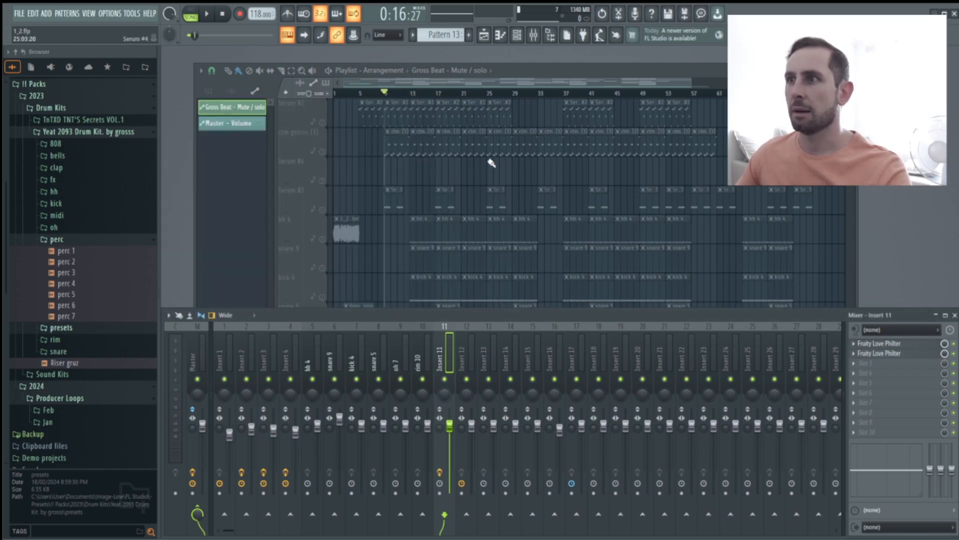
# Return to the playlist and play the first Track 13 audio clip on its own from bar 9
pyautogui.click(316, 261)
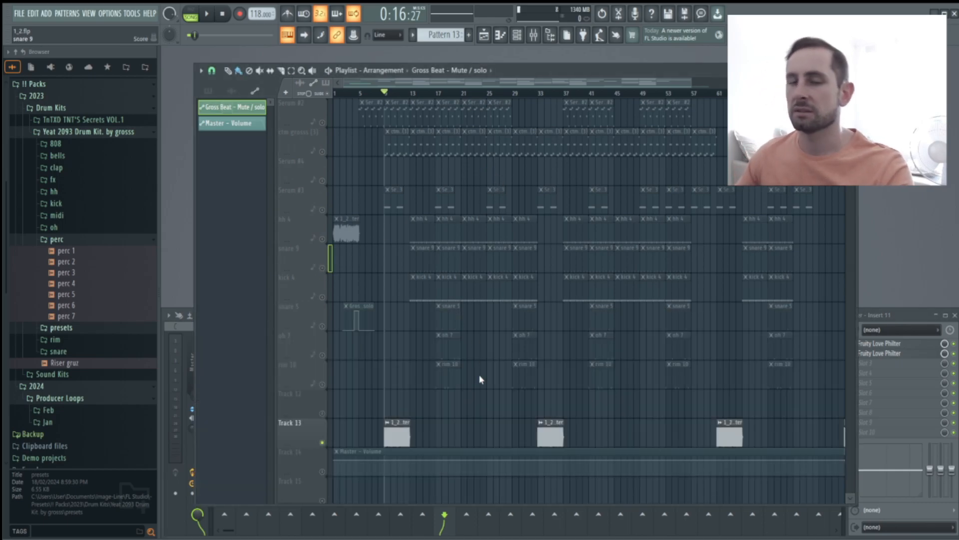
pyautogui.press('space')
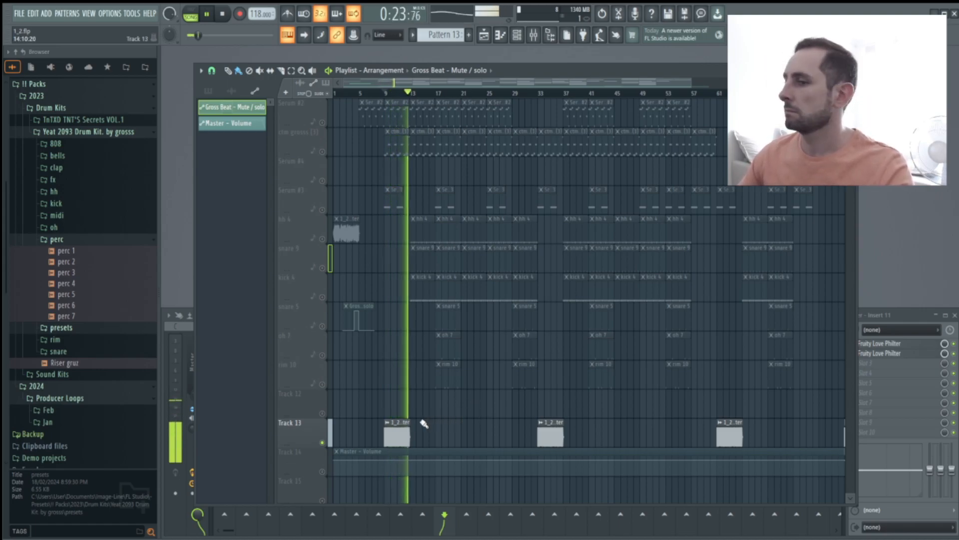
pyautogui.press('space')
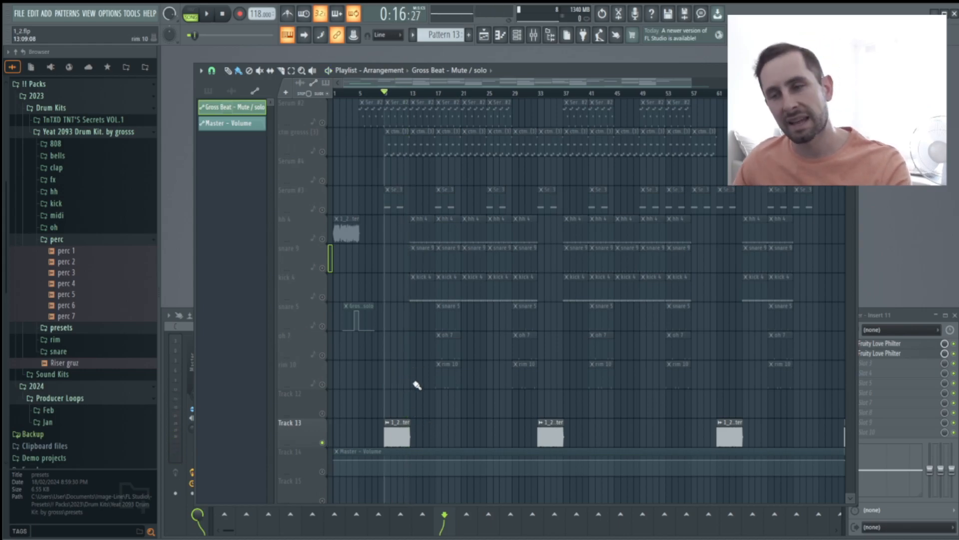